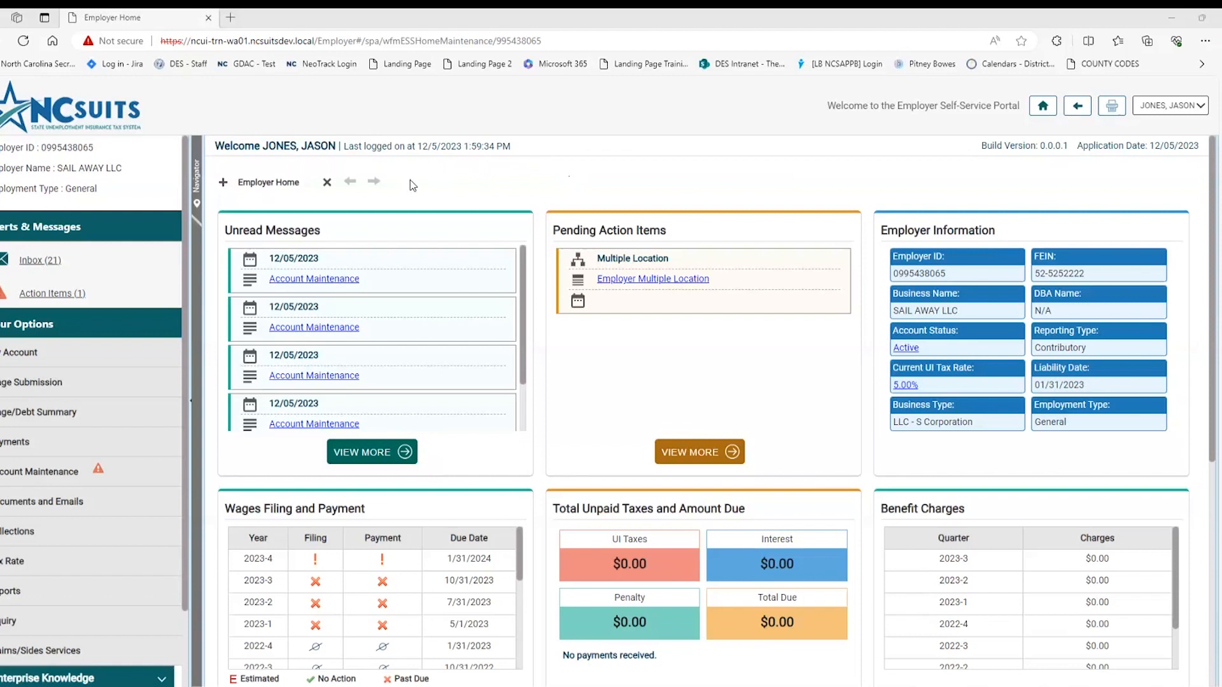
Open the form for adding a new agent from Agent Assignment in the employer's account maintenance.
scroll(410, 180, "down", 4)
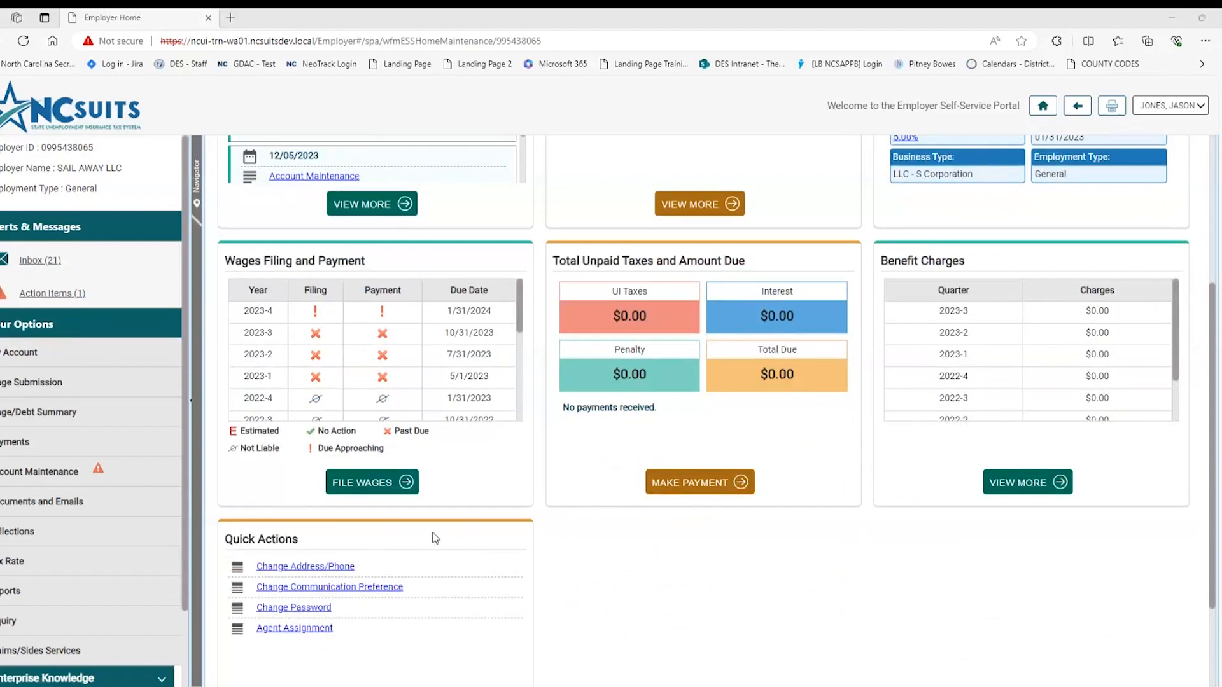
scroll(420, 568, "up", 4)
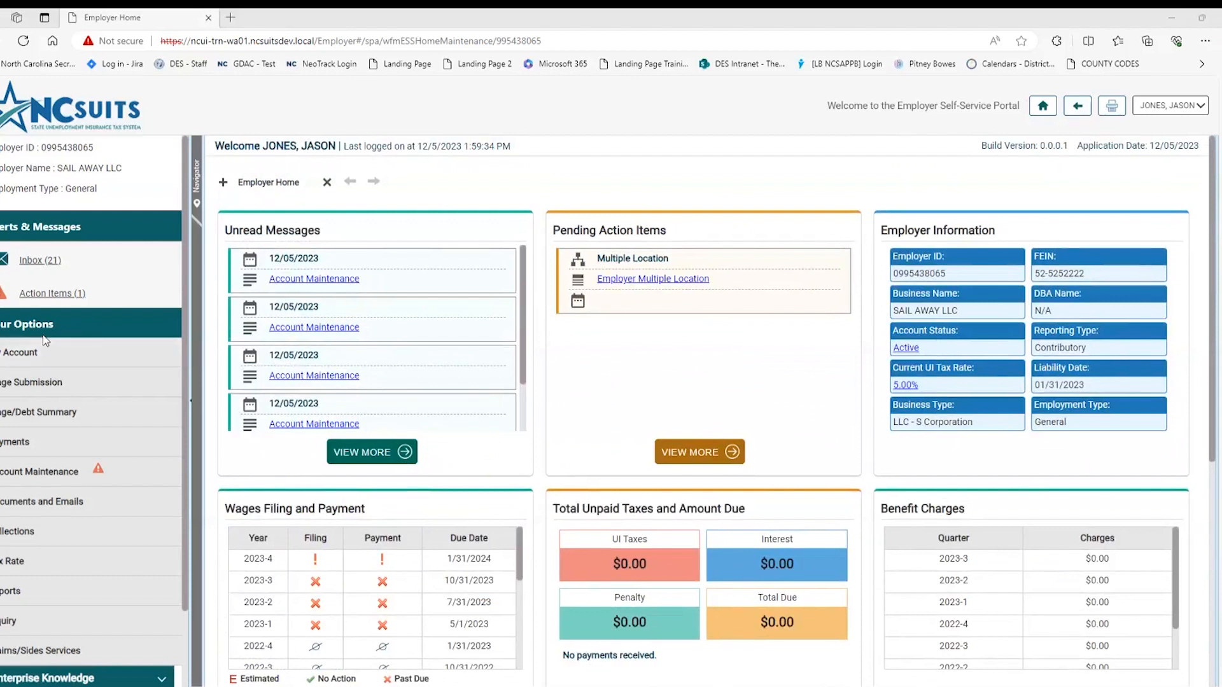
left_click(24, 473)
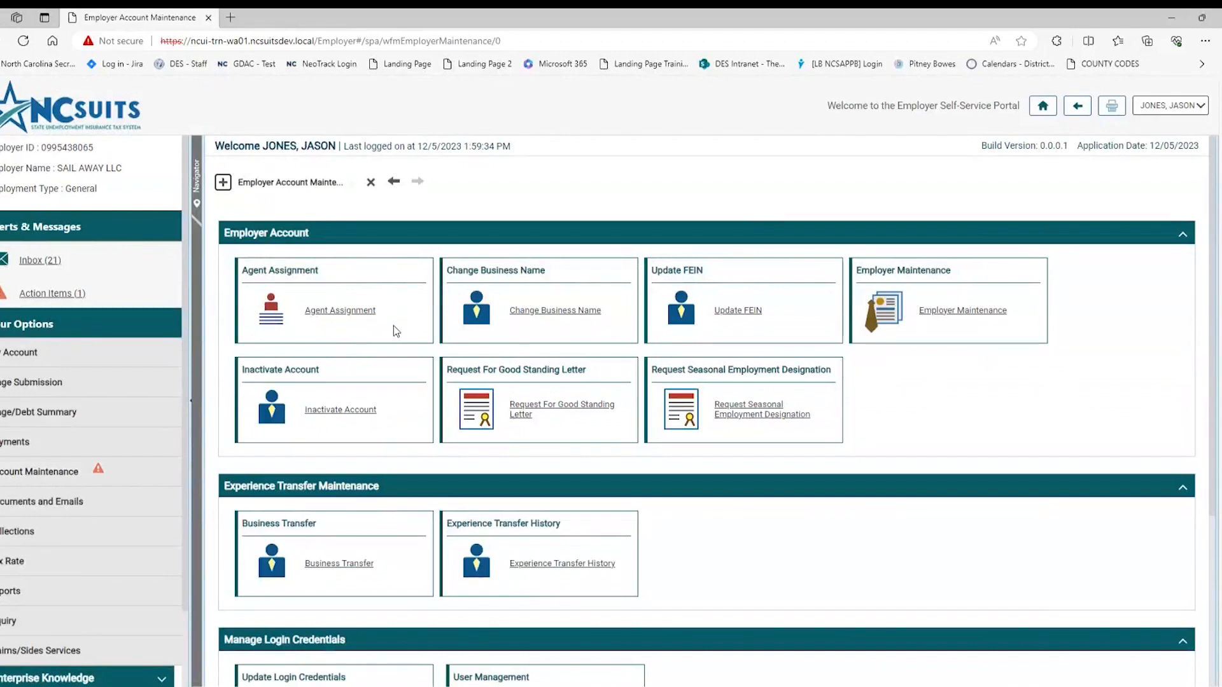
left_click(352, 311)
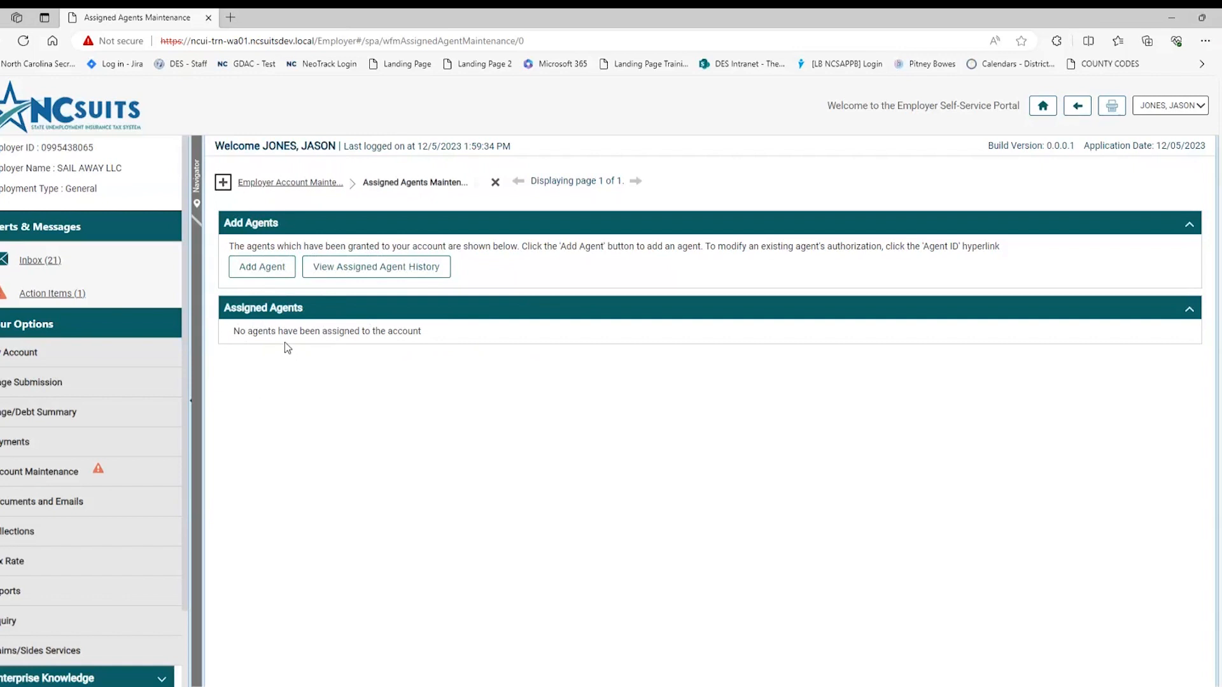
left_click(262, 269)
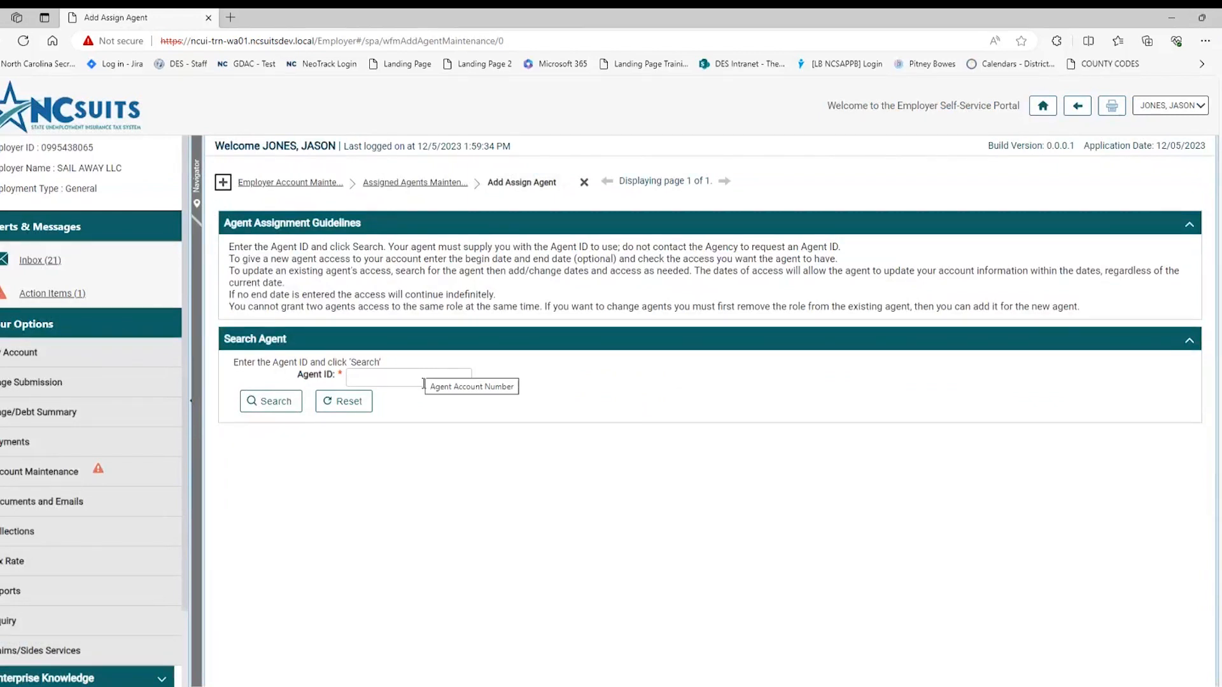
Look up Payroll Services Inc. by its agent ID and choose Agent Authorization as the authorization type.
left_click(387, 382)
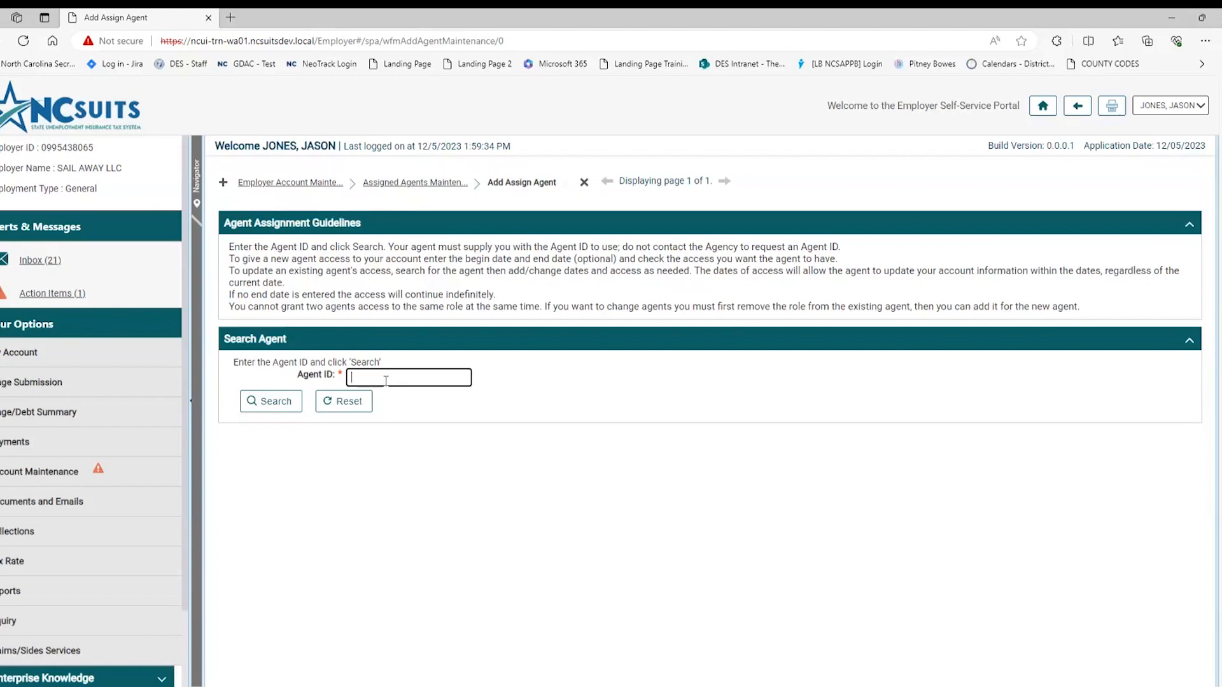
type("2")
left_click(275, 408)
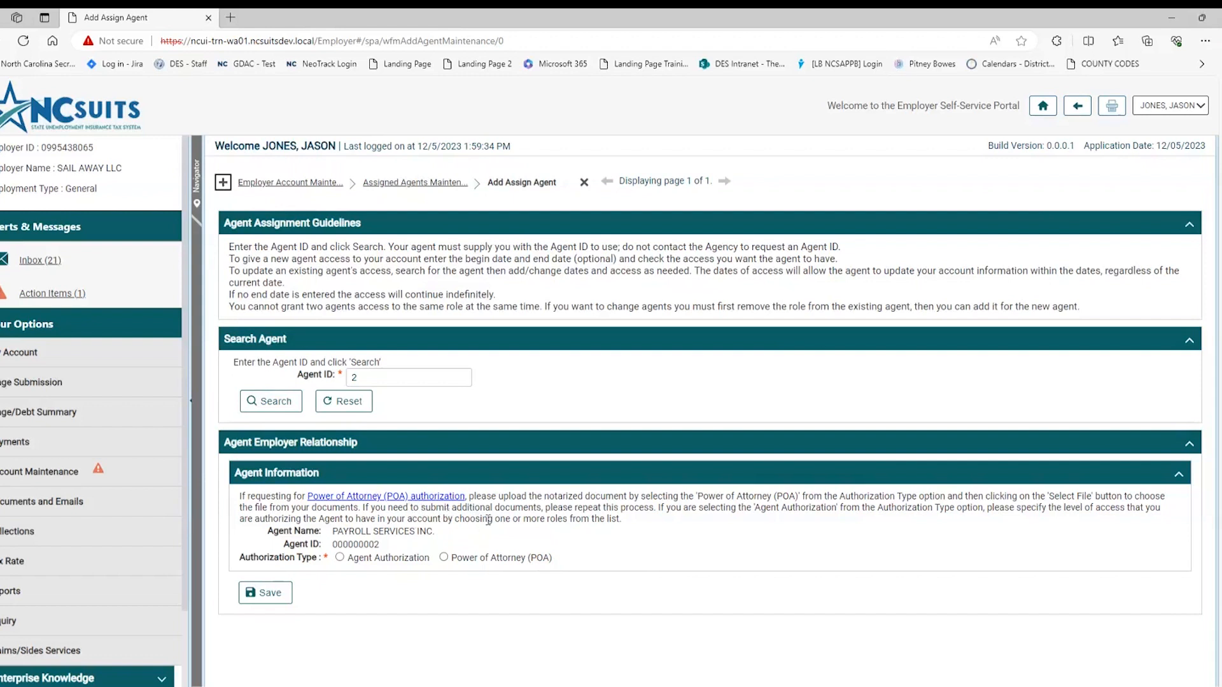
left_click(444, 558)
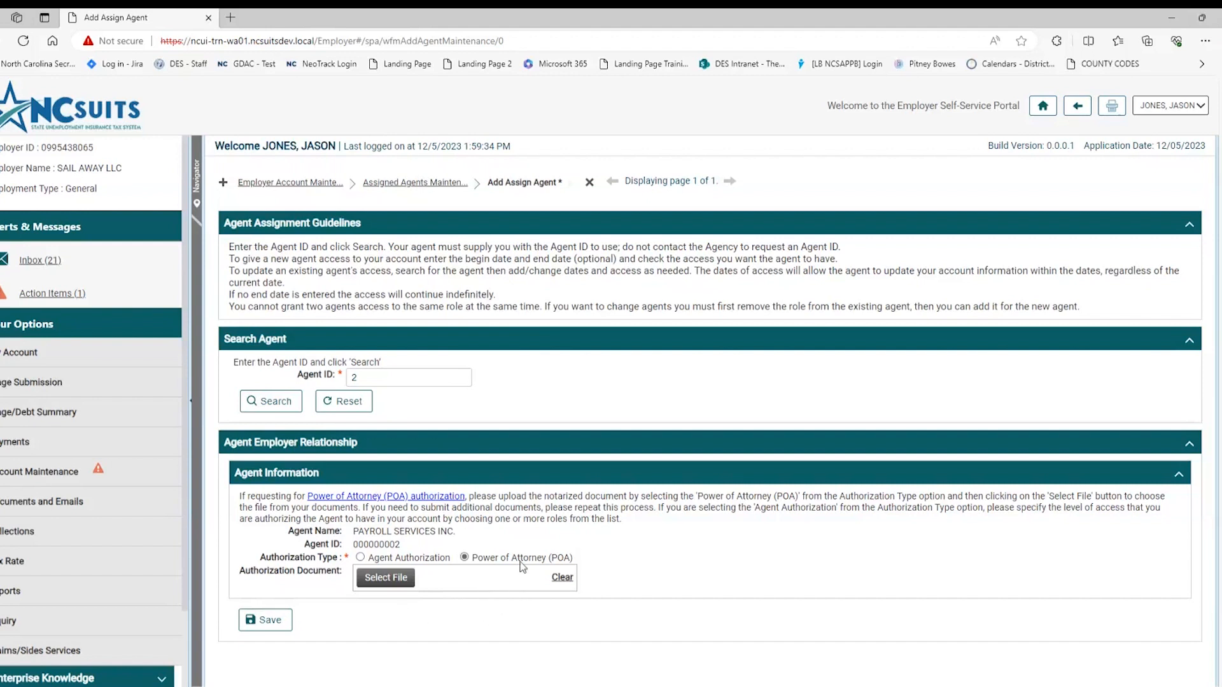
left_click(361, 557)
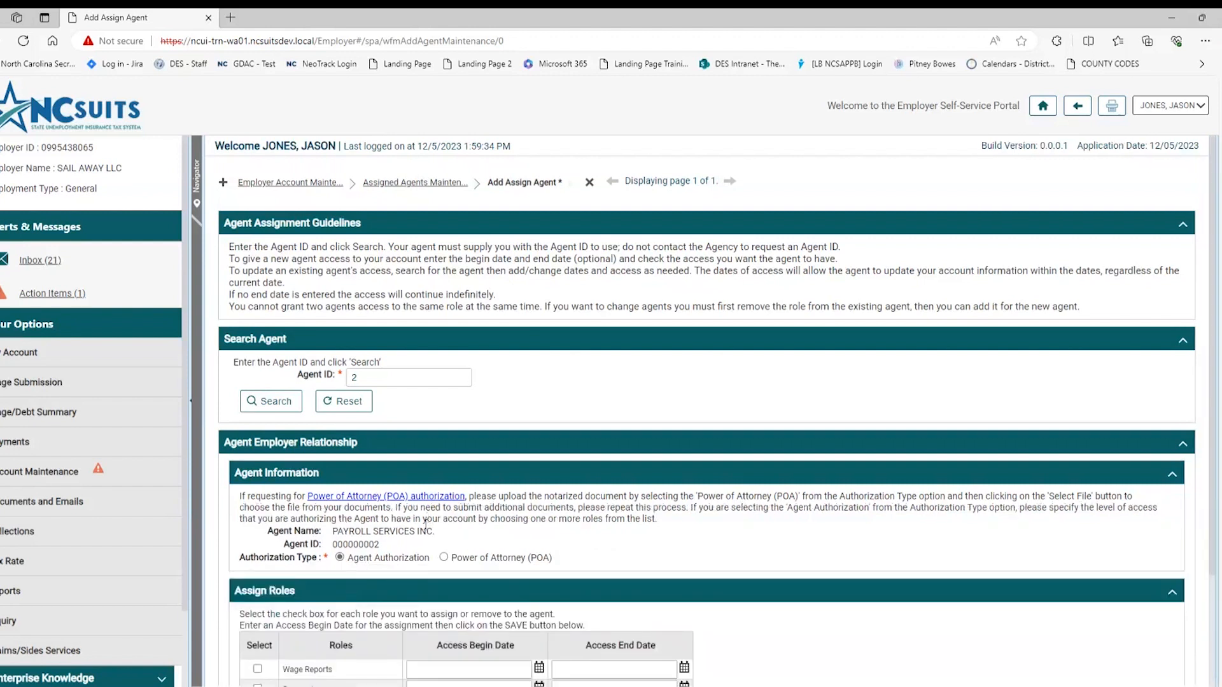
Select the Wage Reports, Payments, Account Maintenance and Tax Rate Information roles for the agent.
scroll(425, 526, "down", 2)
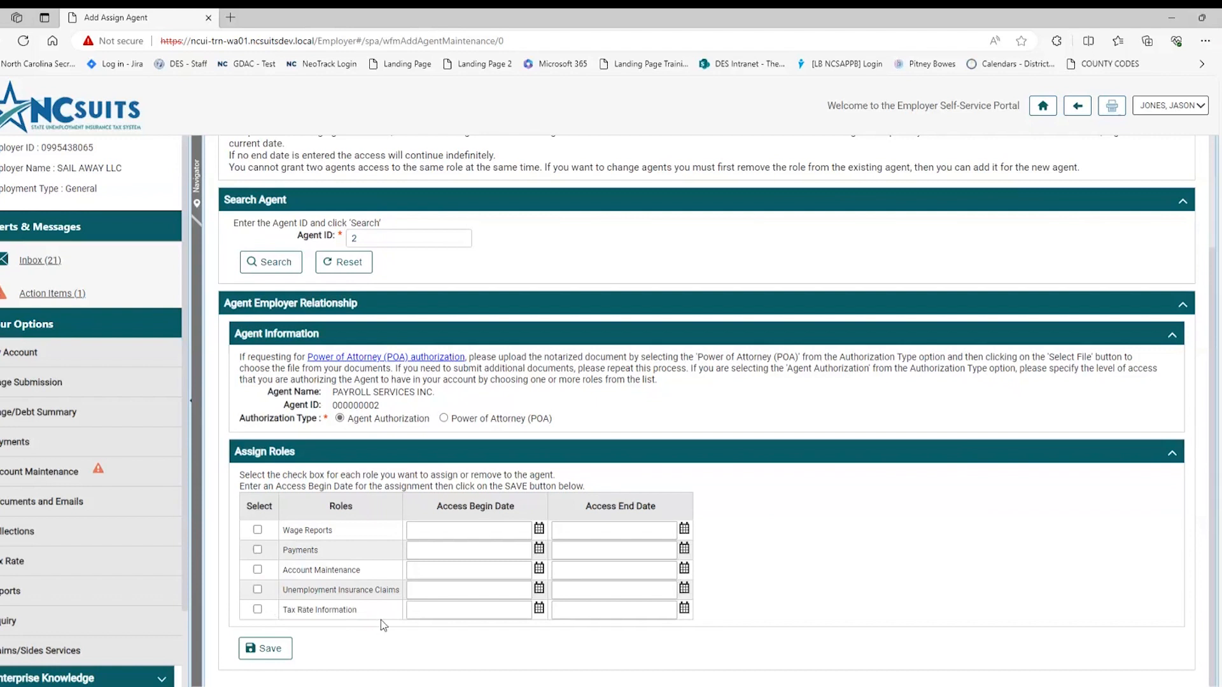
left_click(258, 531)
left_click(258, 550)
left_click(258, 610)
left_click(258, 590)
Set the access begin date to 12/04/2023 for each of the four selected roles and save the assignment.
left_click(443, 532)
type("12/04/202")
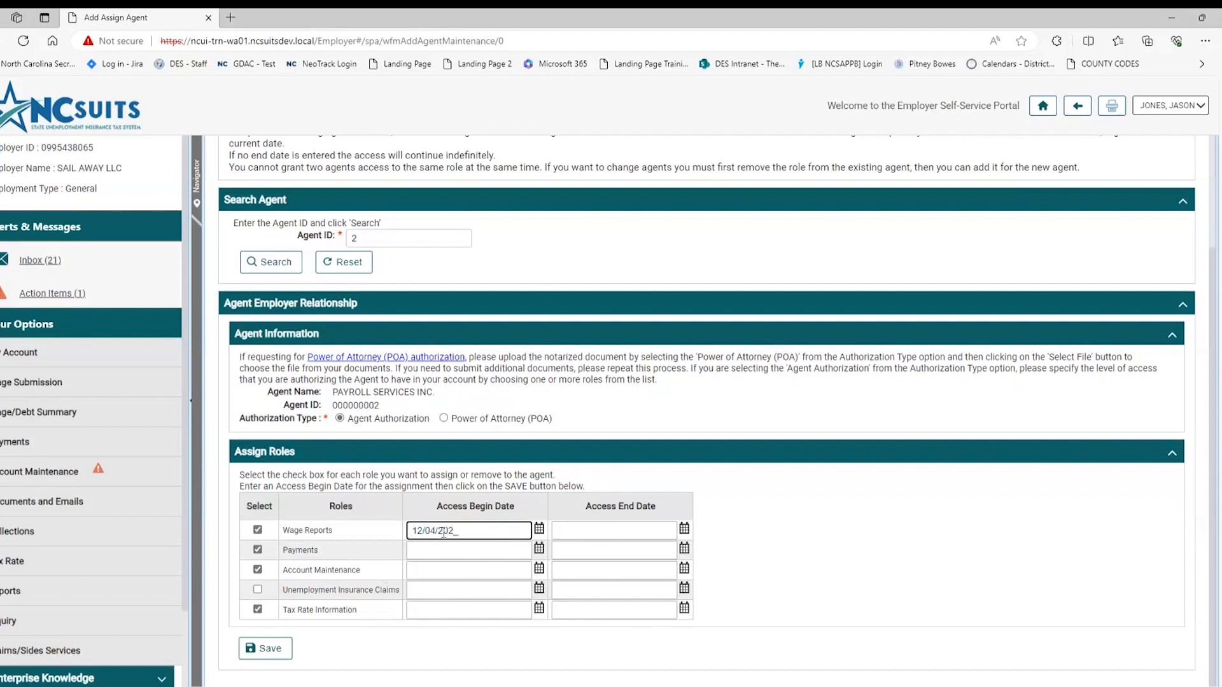
type("3")
left_click(445, 552)
type("12042023")
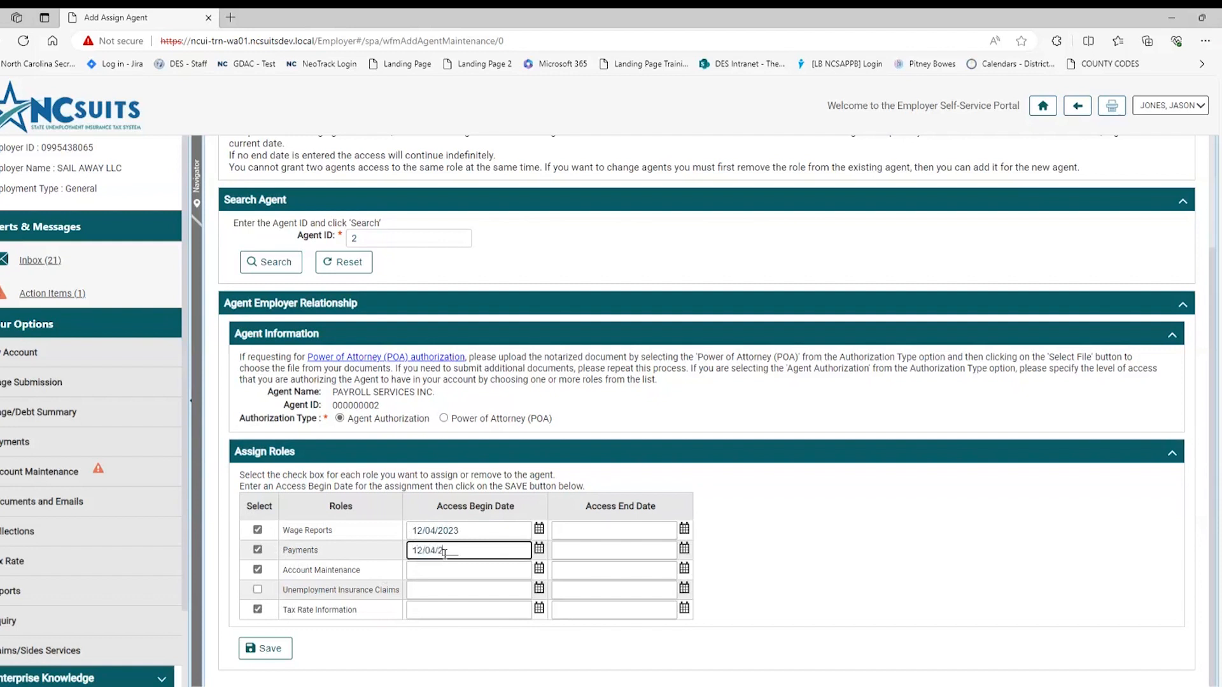
left_click(433, 570)
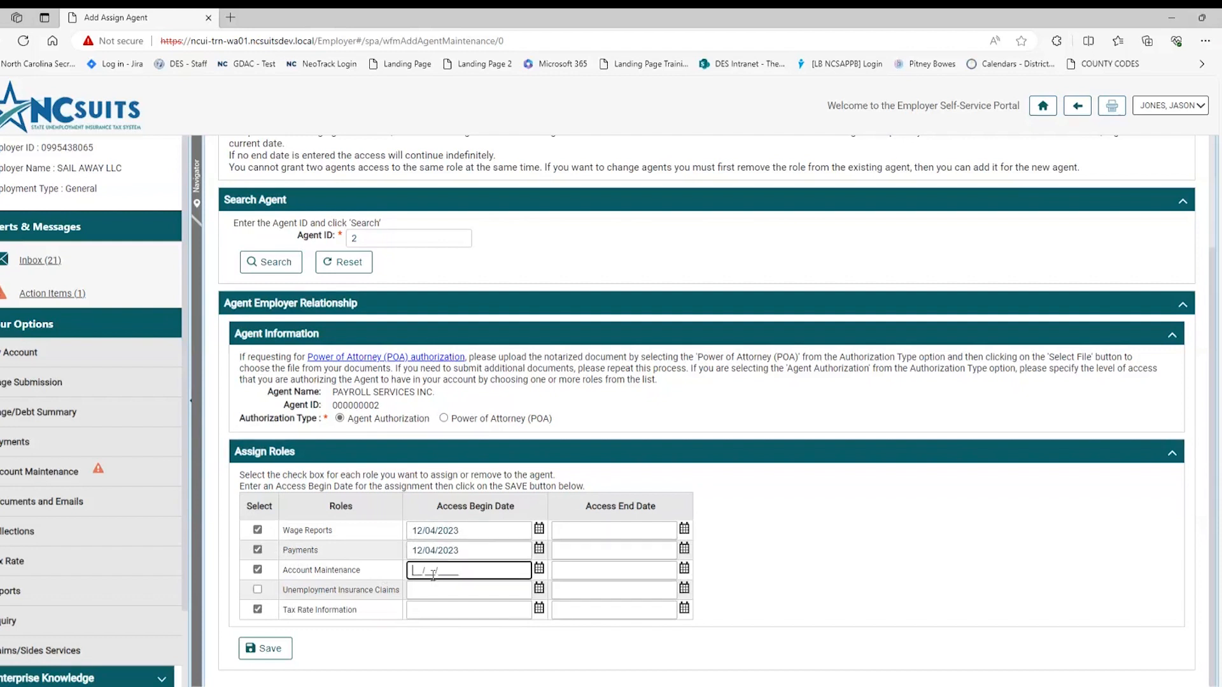
type("12/04/2023")
left_click(425, 607)
type("12/04/2023")
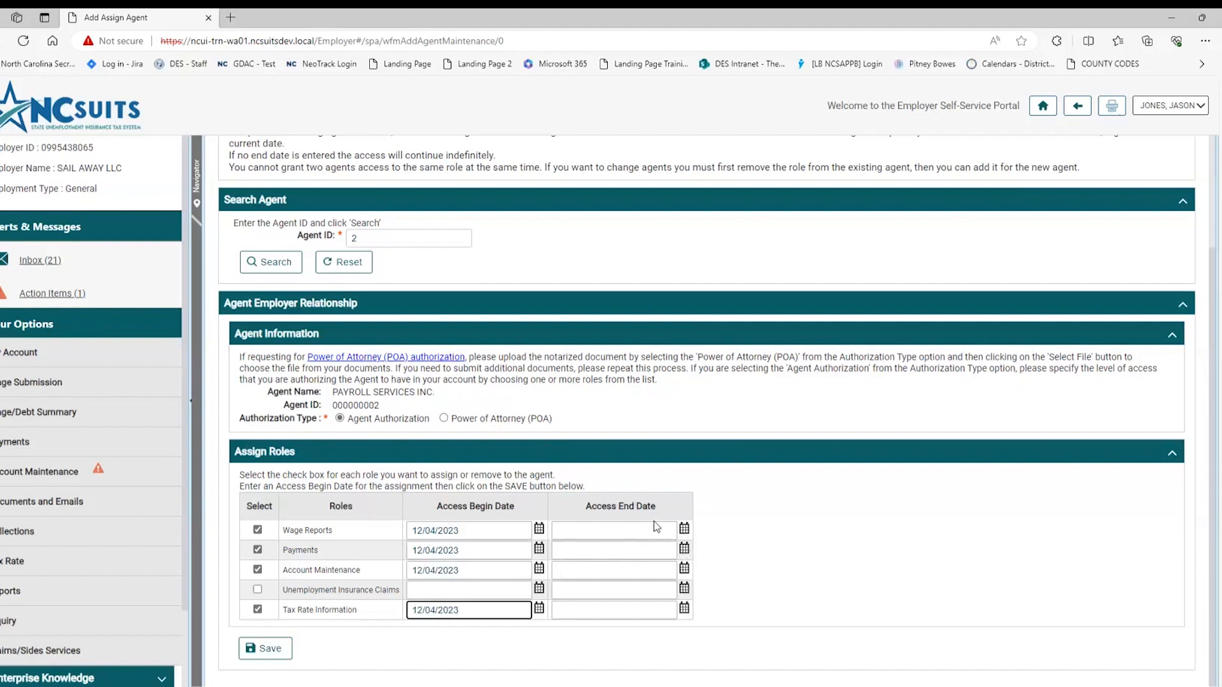
left_click(278, 654)
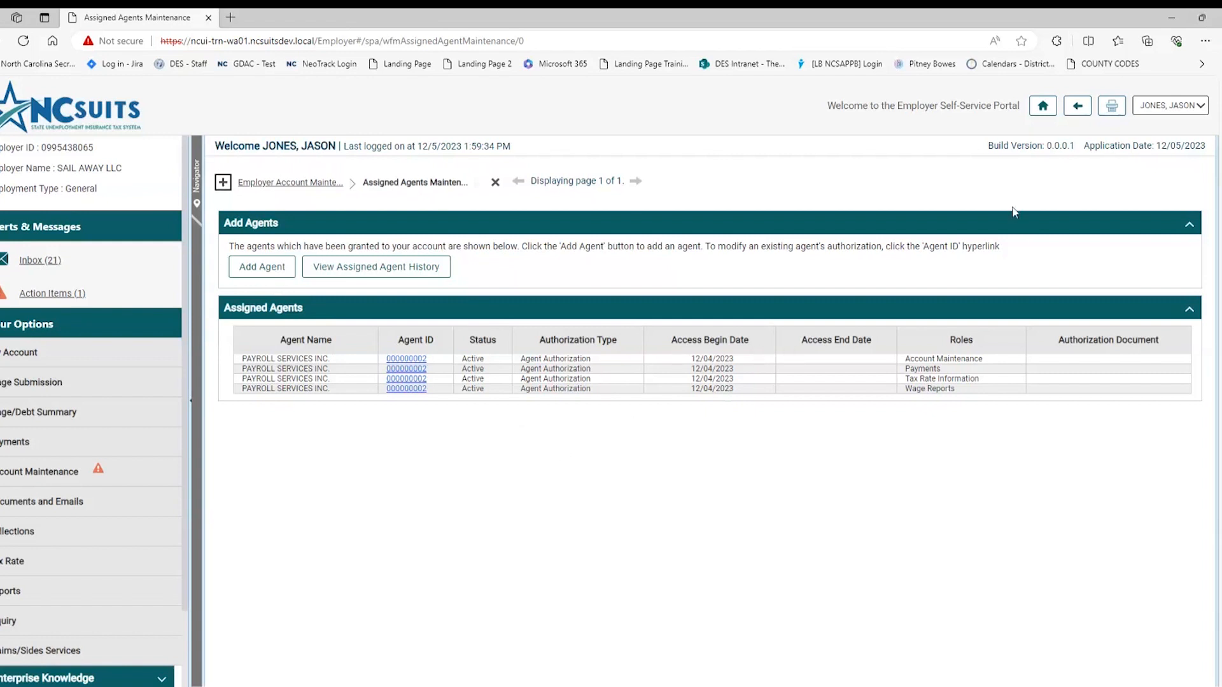
Open the active Payroll Services Inc. assignment from the assigned agents and revoke its access.
left_click(433, 267)
left_click(410, 360)
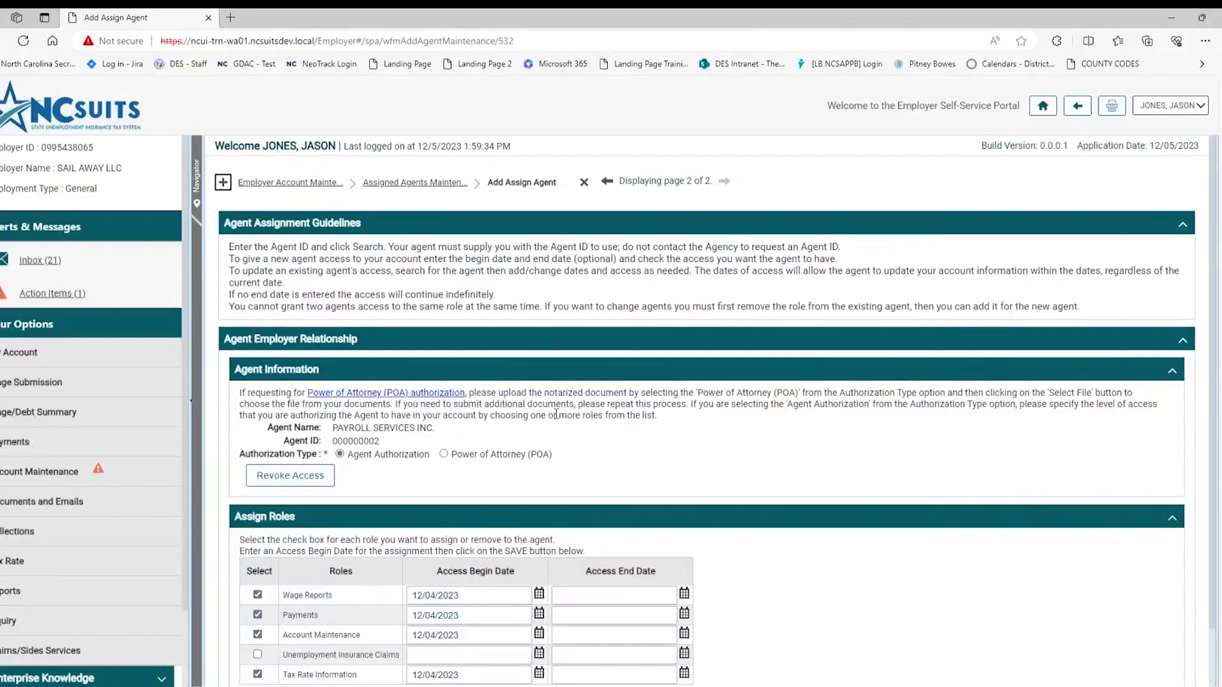
scroll(509, 407, "down", 1)
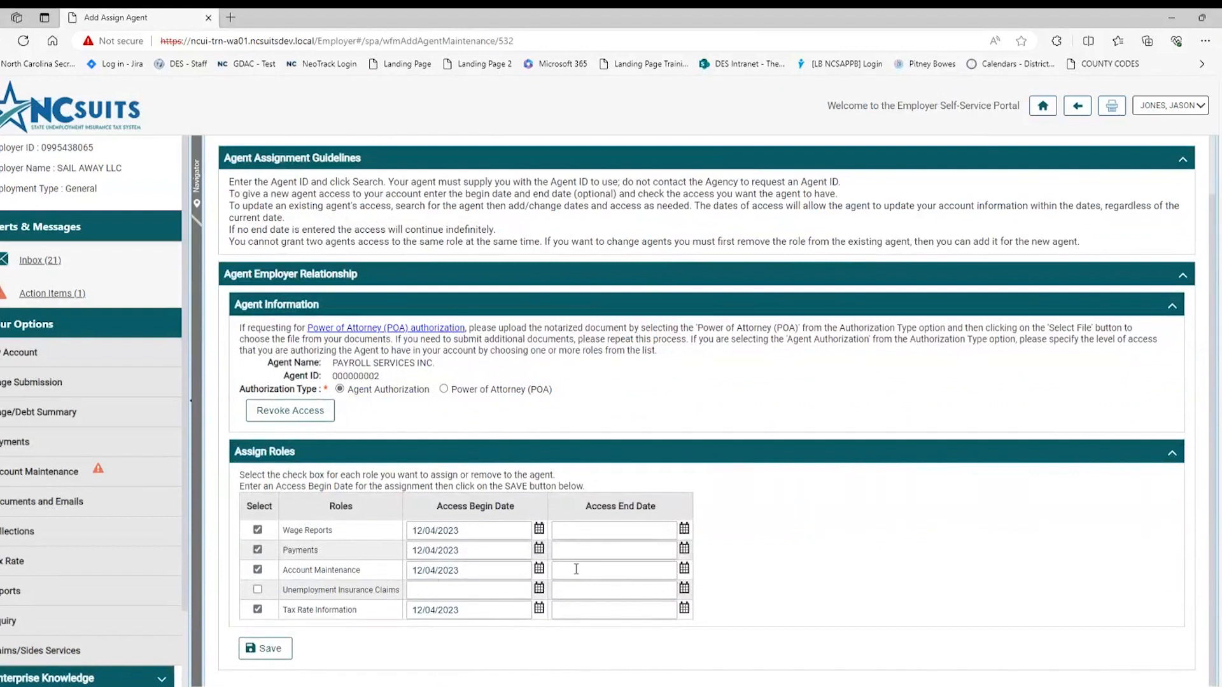
left_click(306, 416)
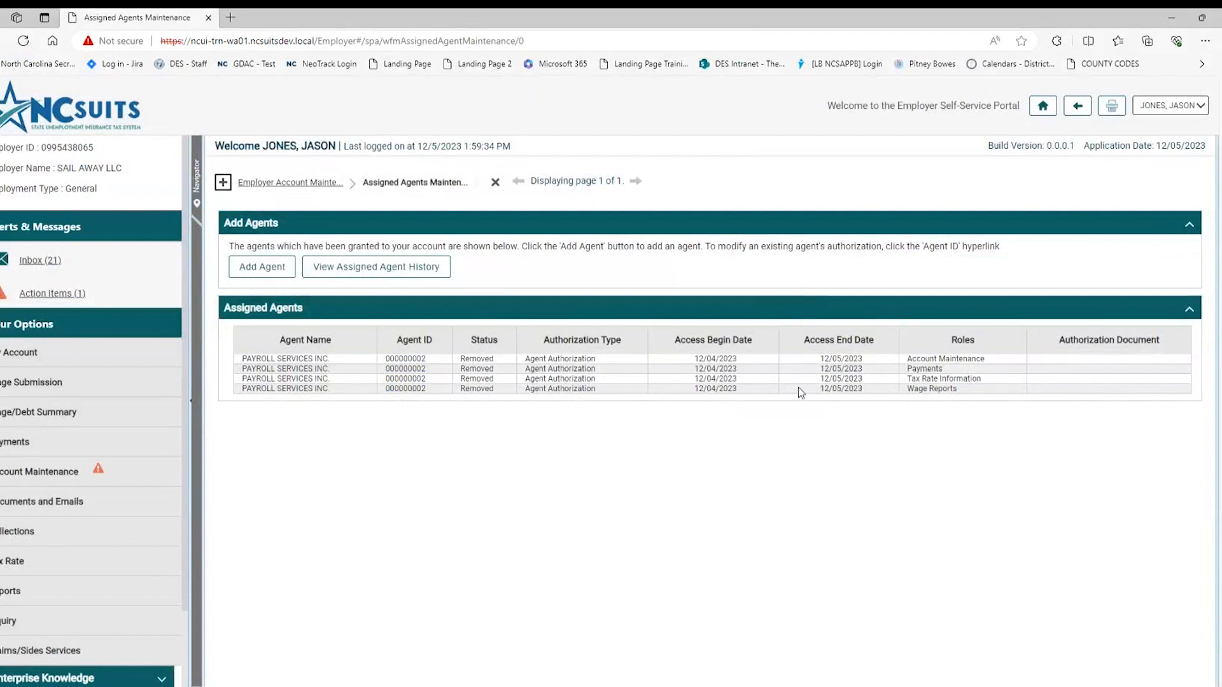
Start a new agent assignment, look up Payroll Services Inc. by its agent ID and choose Agent Authorization.
left_click(257, 268)
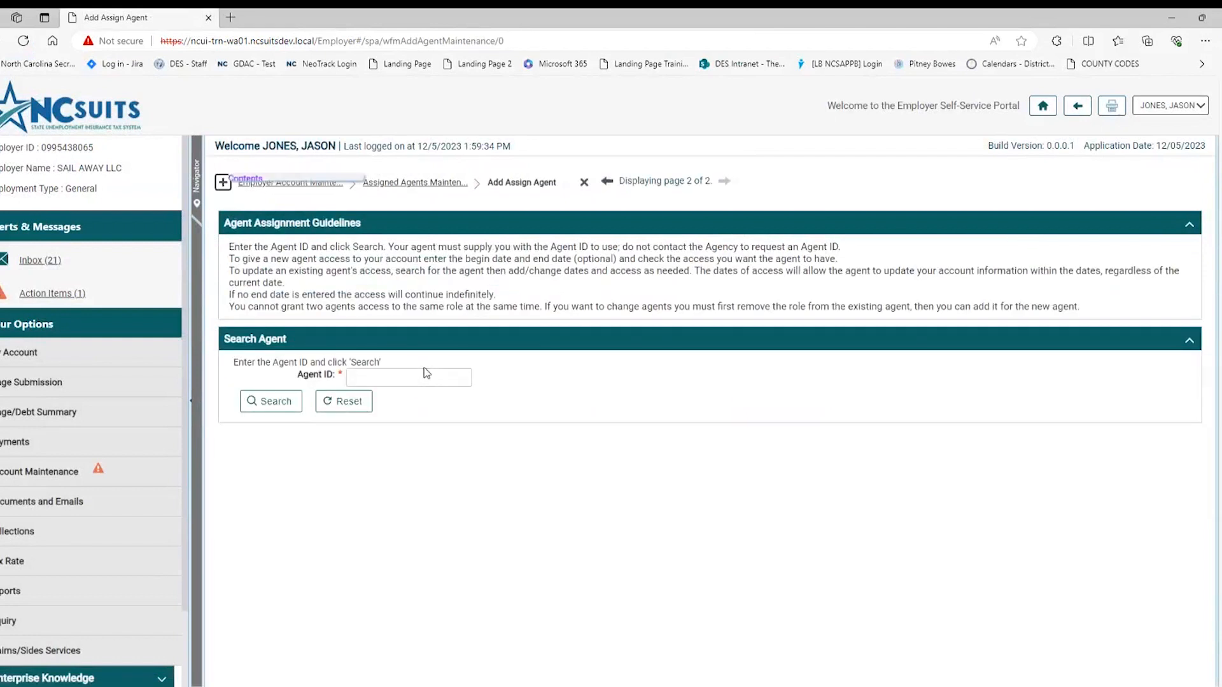
left_click(349, 377)
type("2")
left_click(283, 401)
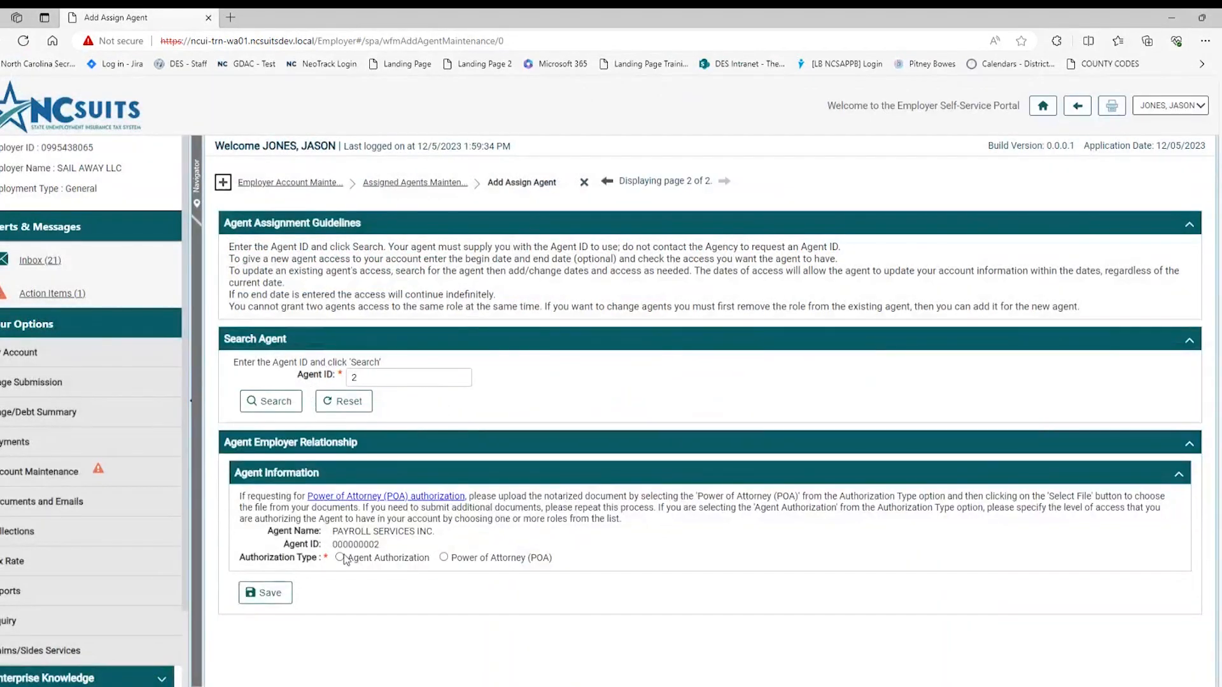
scroll(454, 506, "down", 2)
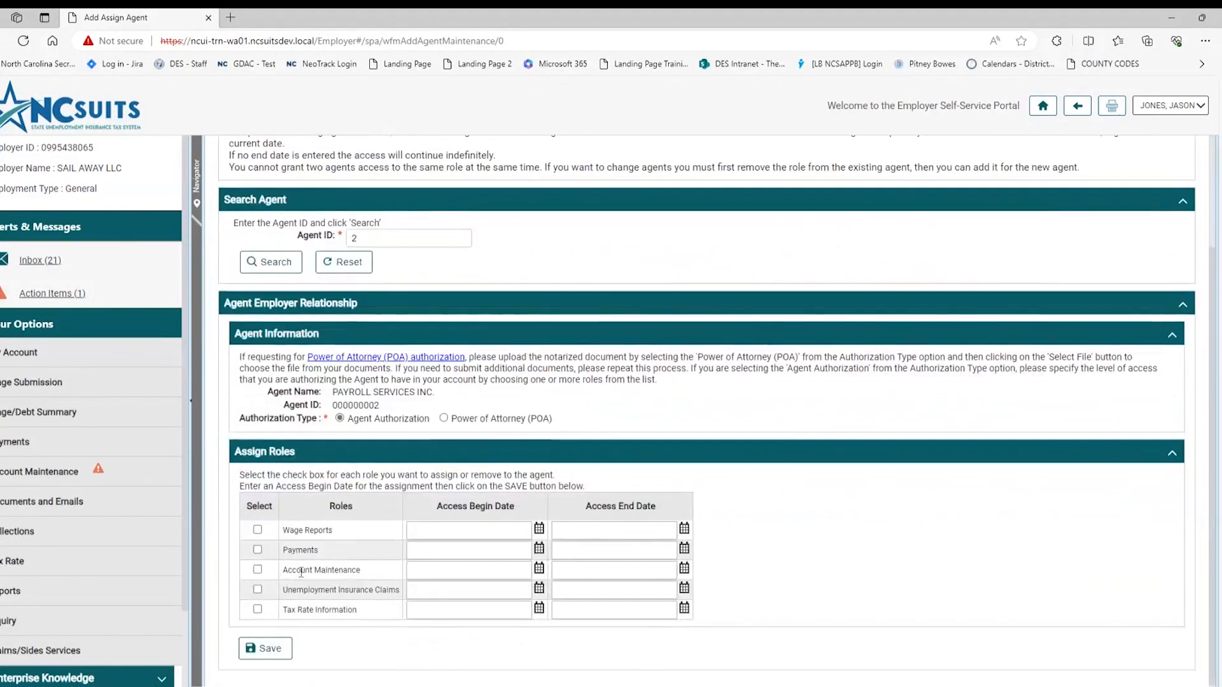
Select the Wage Reports, Payments, Account Maintenance and Tax Rate Information roles and try to save them without begin dates.
left_click(258, 530)
left_click(257, 550)
left_click(257, 570)
left_click(258, 609)
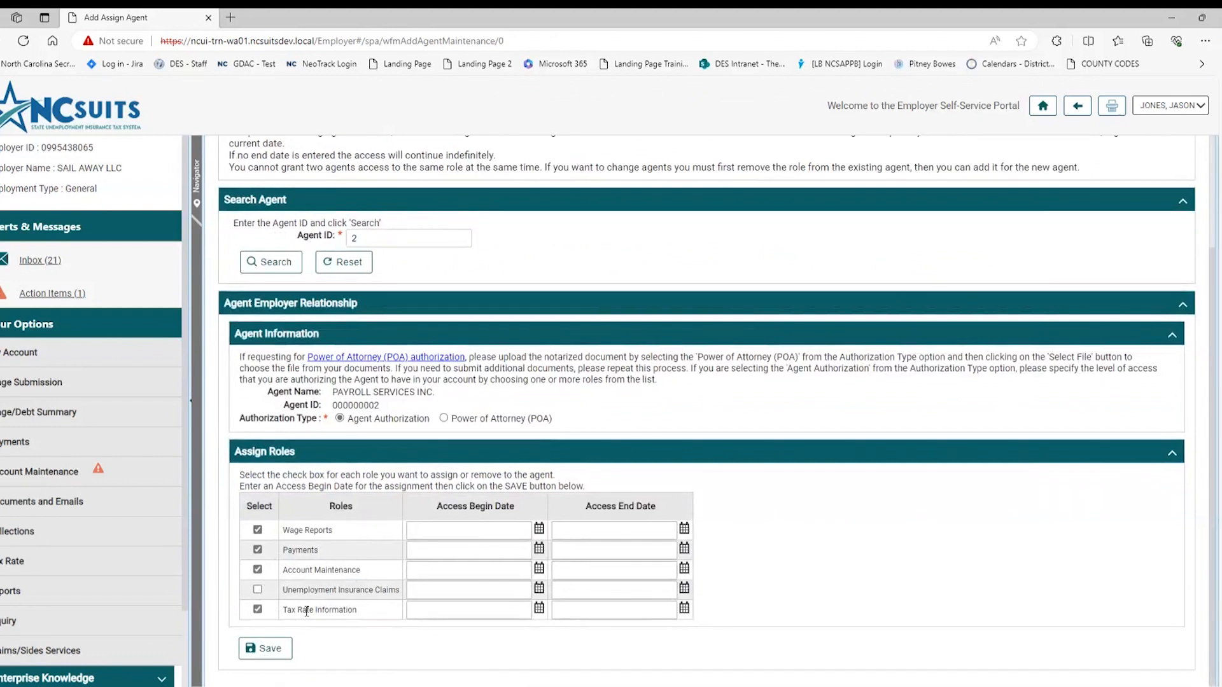
left_click(278, 652)
left_click(264, 649)
scroll(803, 408, "down", 3)
scroll(770, 448, "up", 3)
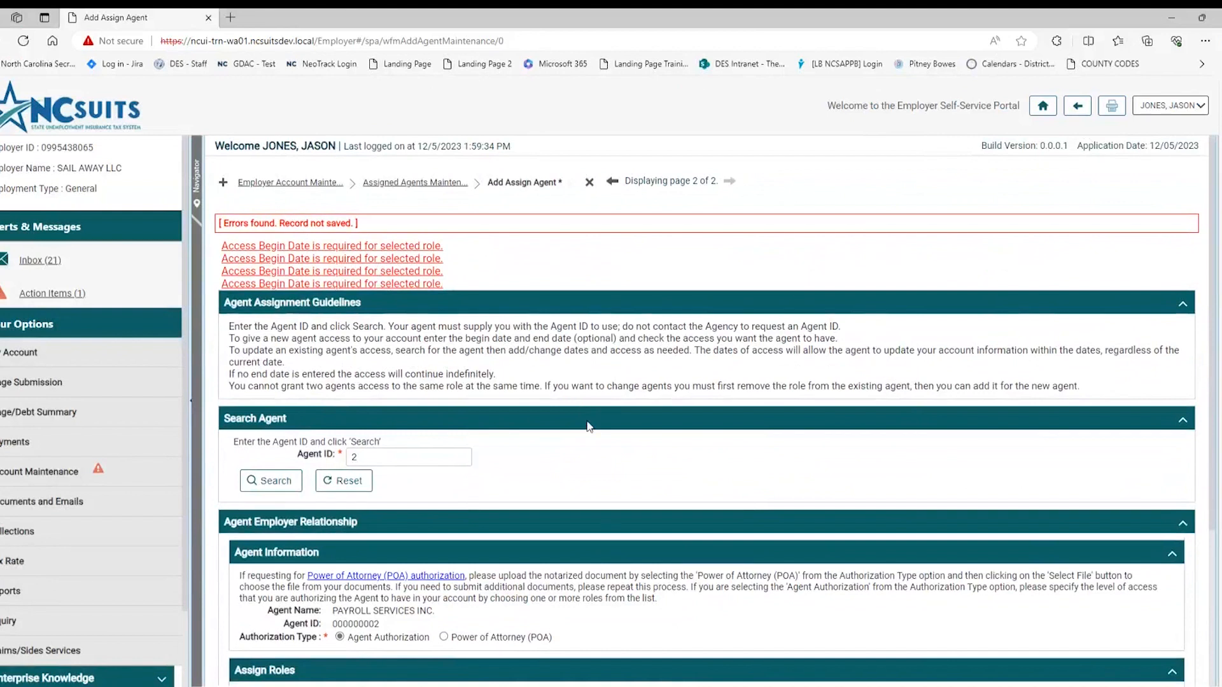
Set the access begin date to 12/05/2023 for the four selected roles and save the new assignment.
scroll(589, 426, "down", 3)
left_click(473, 529)
type("12/05/")
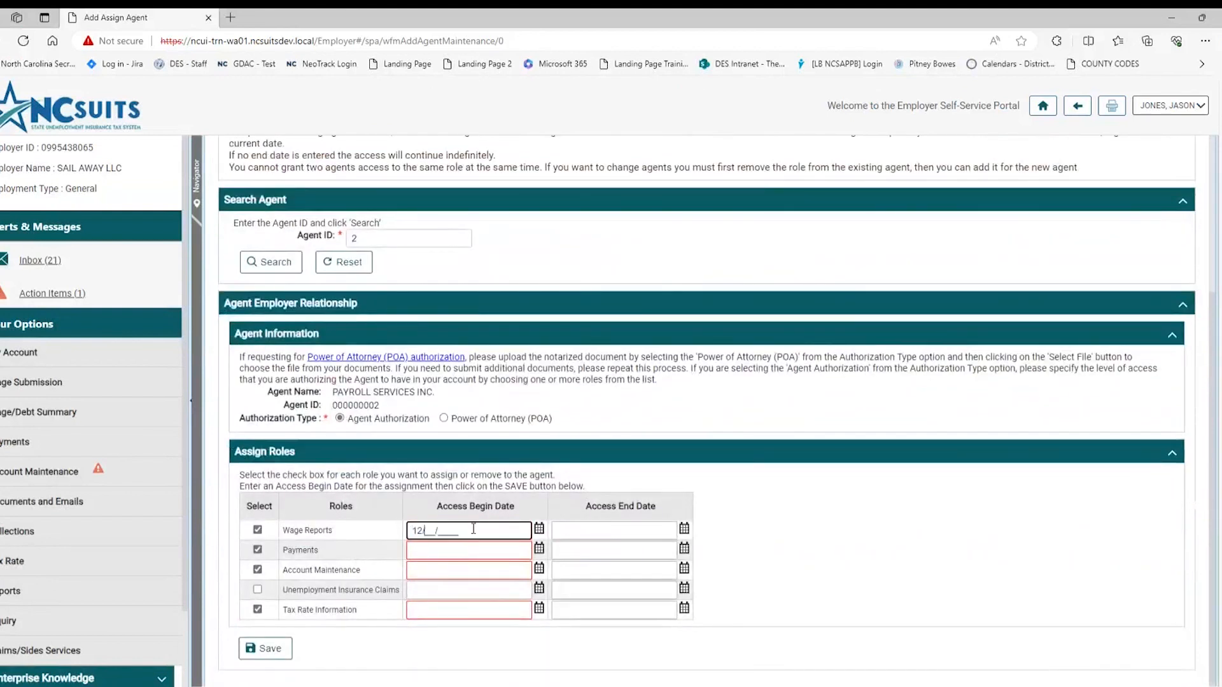
type("2023")
left_click(465, 551)
type("12052023")
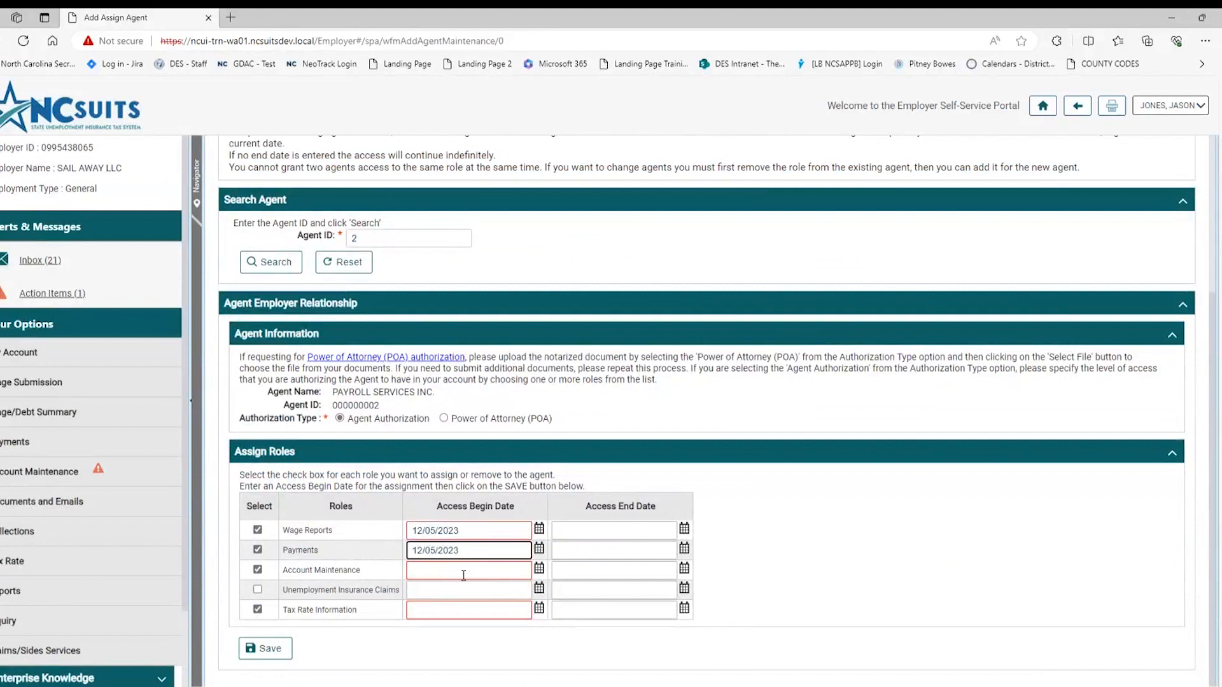
left_click(464, 575)
type("12/05/2023")
left_click(459, 609)
type("12/05/2023")
left_click(266, 649)
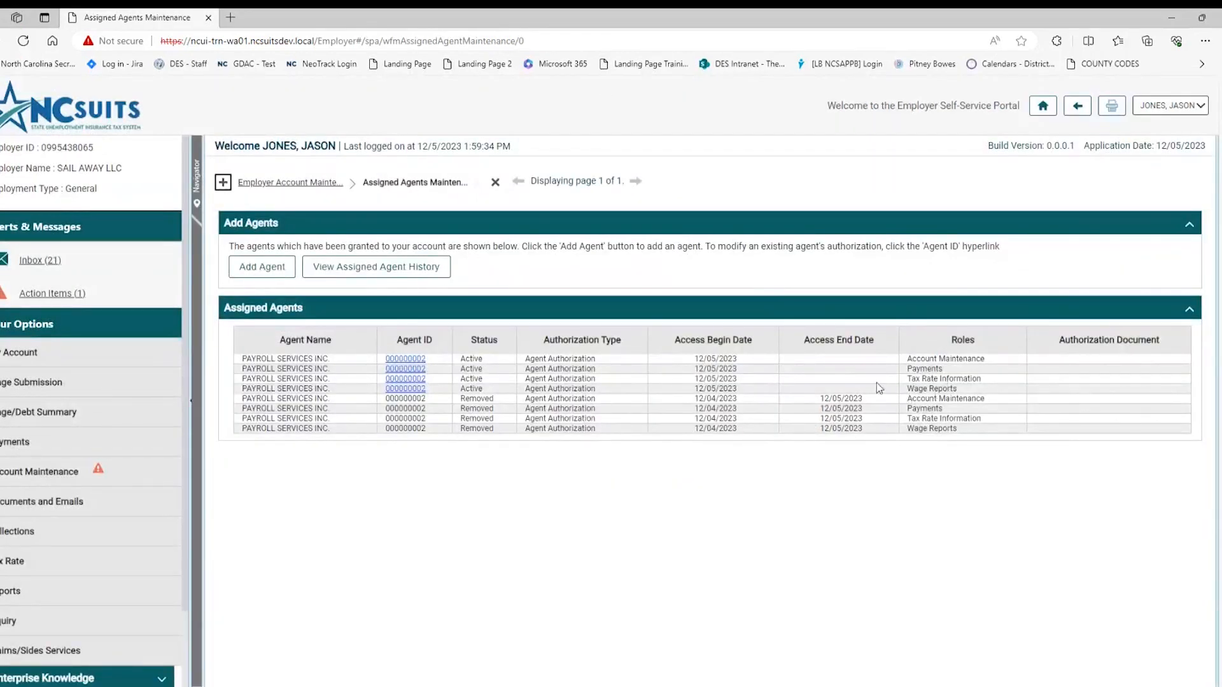
Open the agent's active assignment and try to save it with an Account Maintenance access end date of 12/05/2023.
left_click(420, 360)
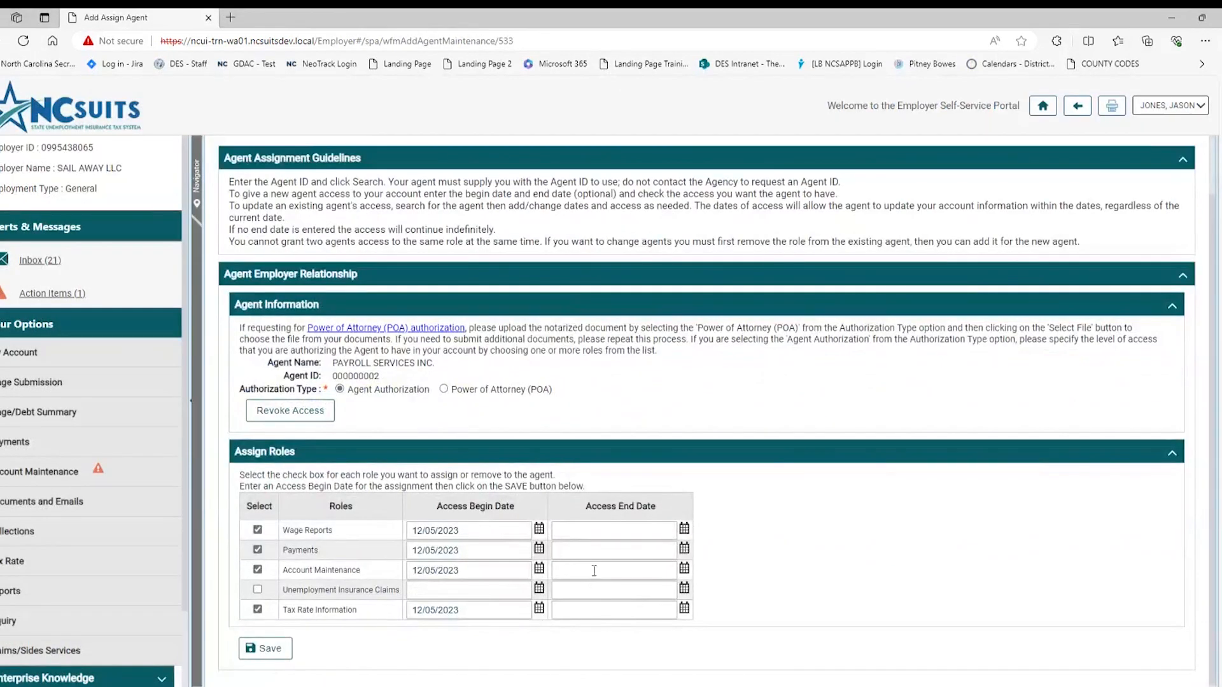
left_click(593, 571)
type("12052002")
key("BackSpace")
key("BackSpace")
type("23")
left_click(263, 648)
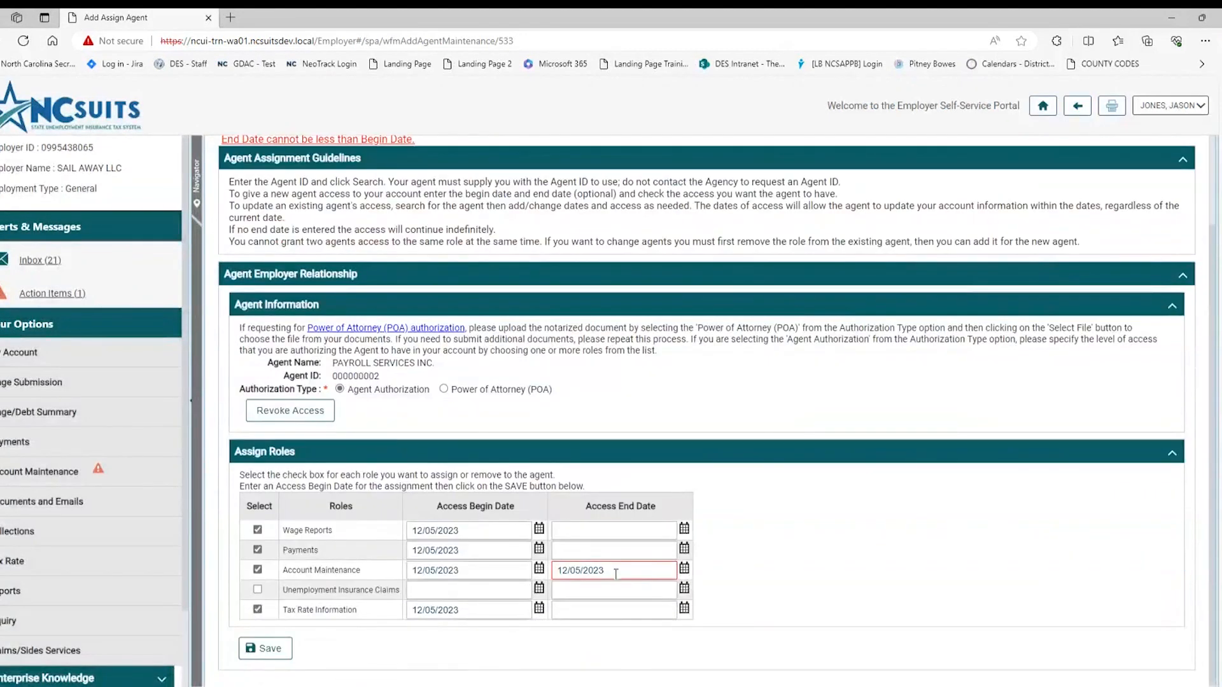
Change the Account Maintenance access end date to 12/06/2023 and submit the assignment for saving.
left_click(616, 572)
key("ctrl+a")
type("12/06/2023")
scroll(539, 542, "up", 2)
scroll(462, 580, "down", 2)
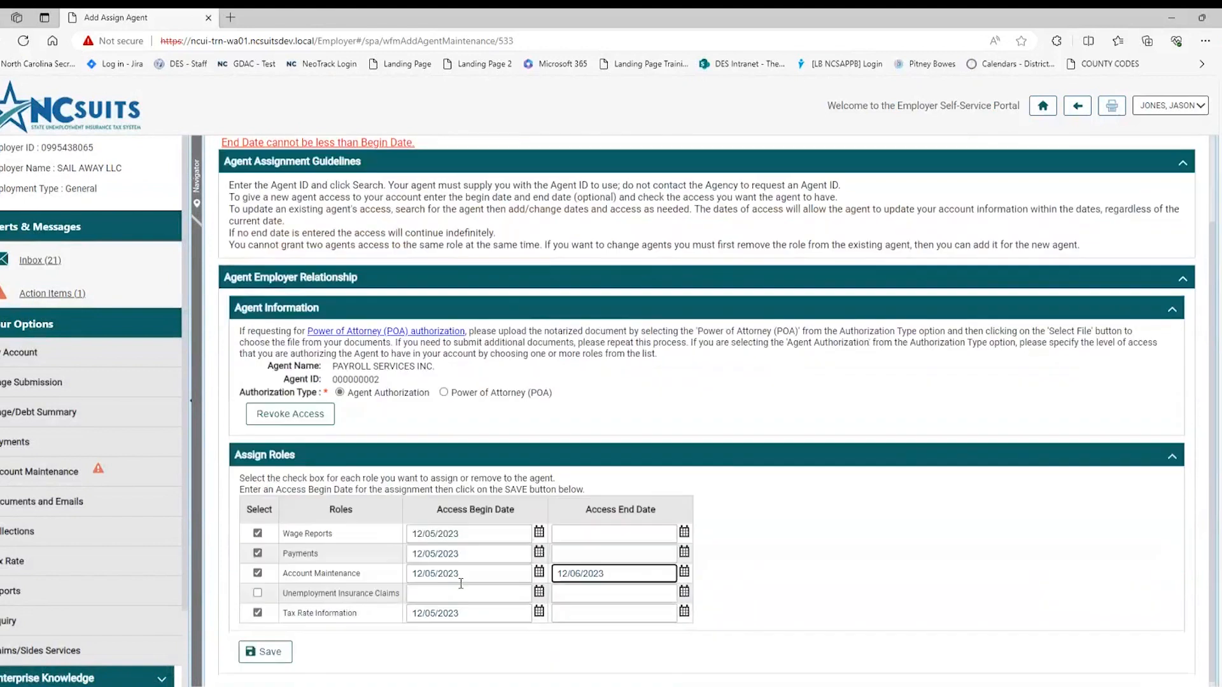
left_click(265, 652)
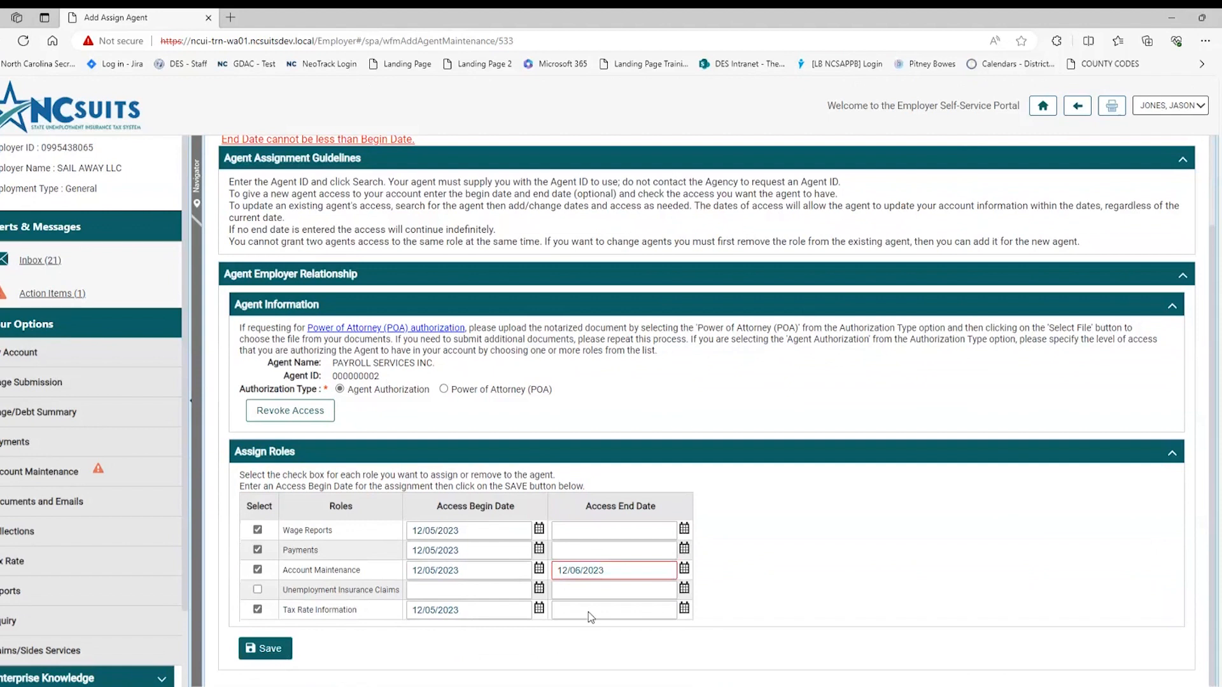